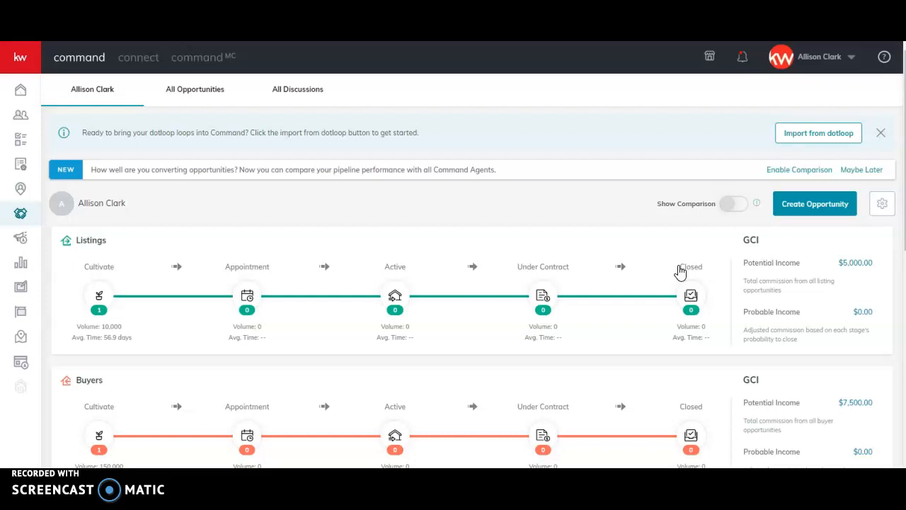
Start a new opportunity, set its type to Buyer and choose the client's name from the matching contacts
click(815, 205)
click(411, 156)
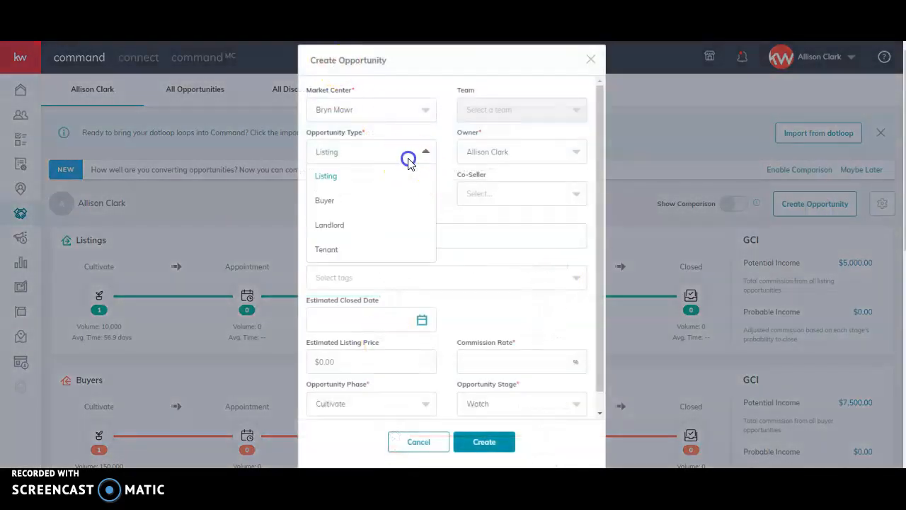
click(356, 202)
click(331, 193)
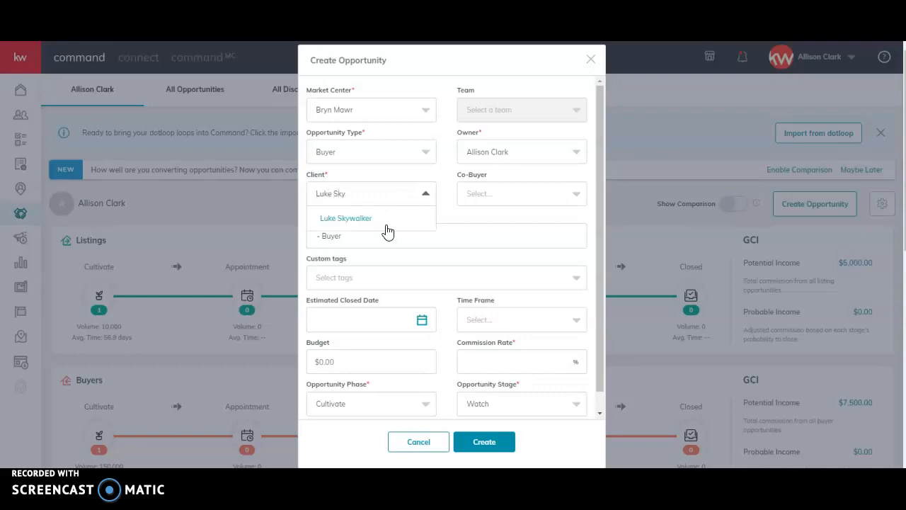
click(377, 218)
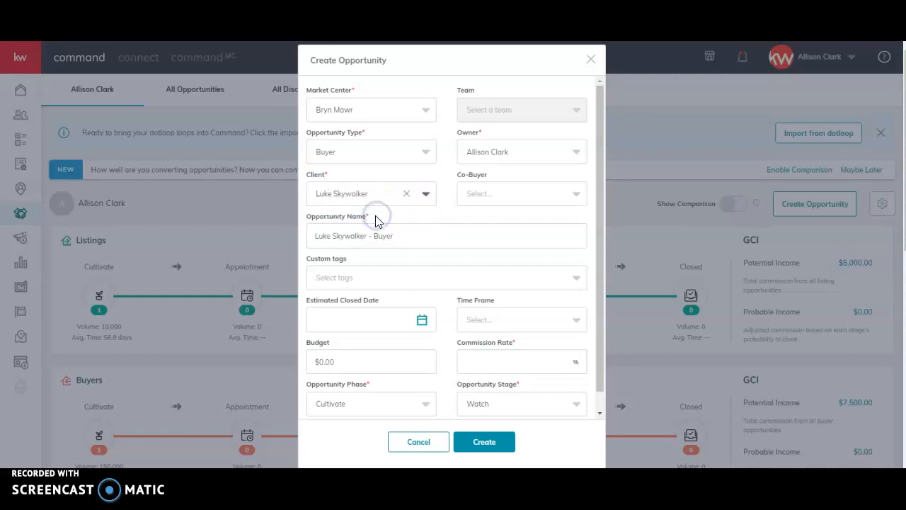
Replace the suggested opportunity name with PROPERTY NAME HERE
triple_click(365, 238)
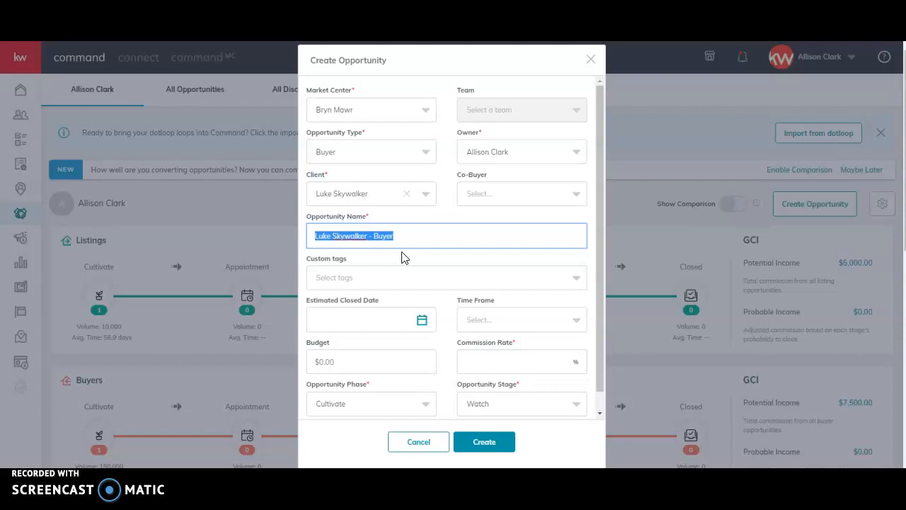
text(AP)
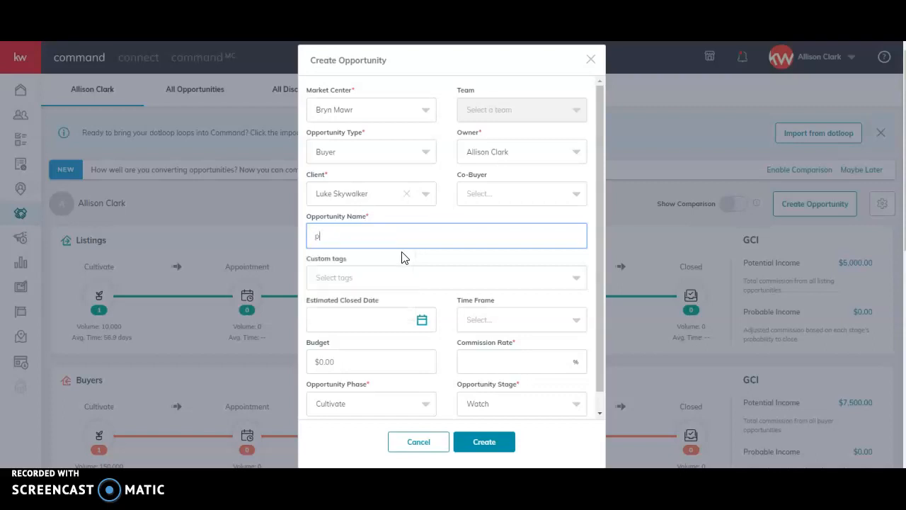
text(PROPERTY NAME HERE)
click(402, 262)
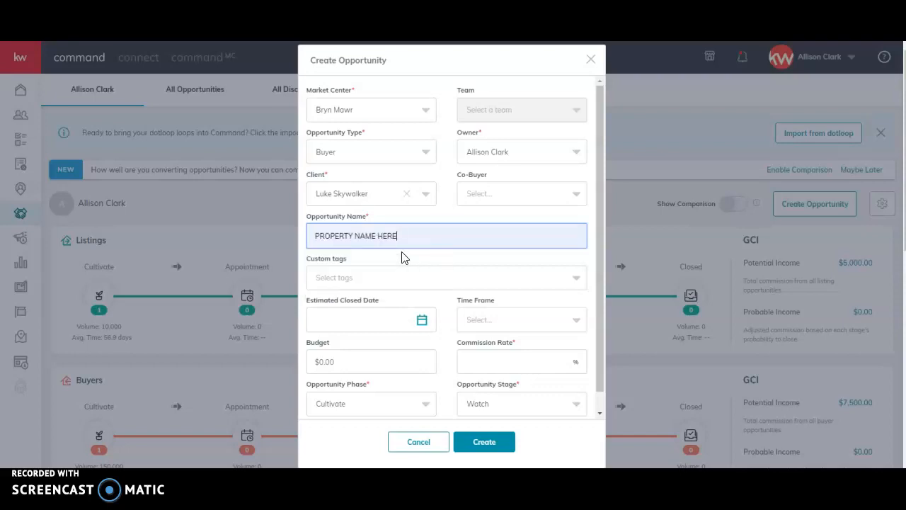
Set the commission rate to 0.25% and create the opportunity
click(506, 367)
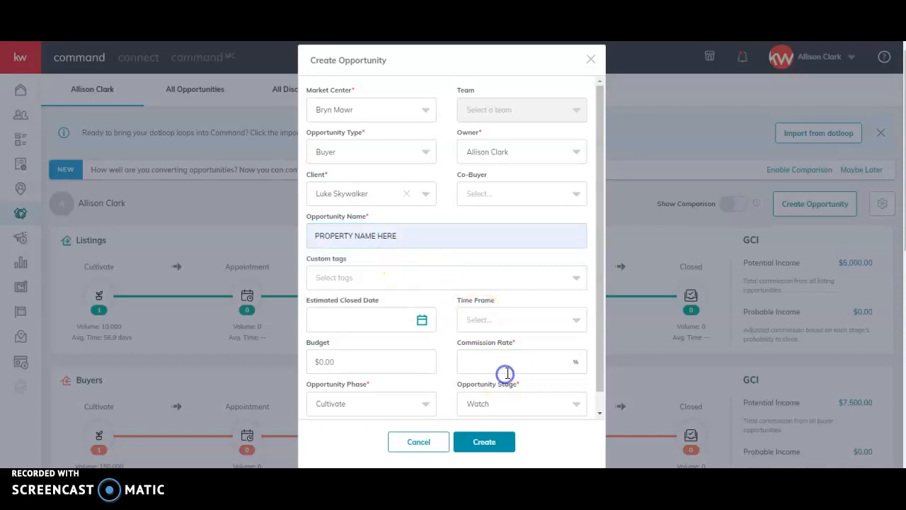
text(0.25)
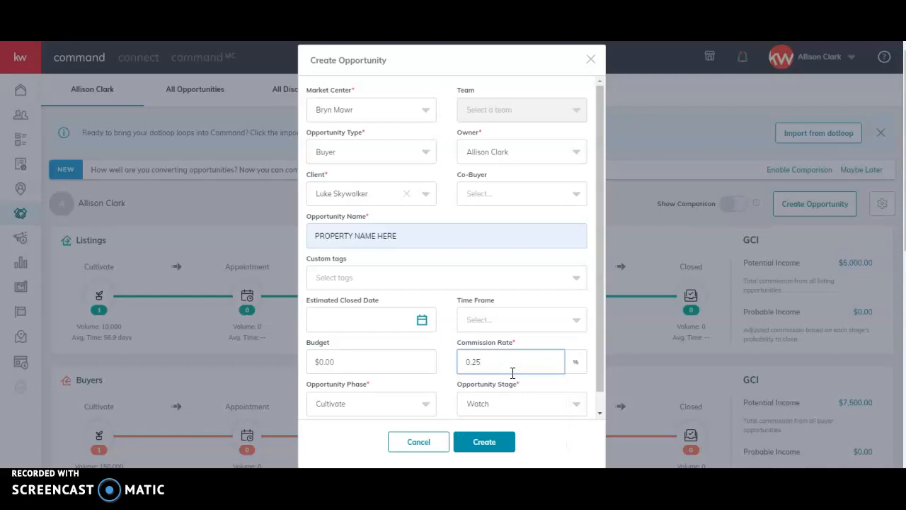
click(487, 443)
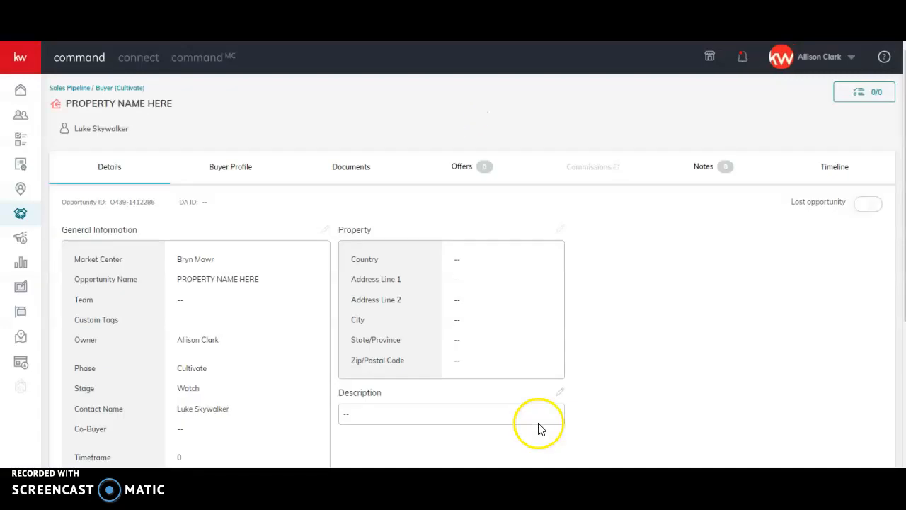
right_click(477, 380)
click(250, 213)
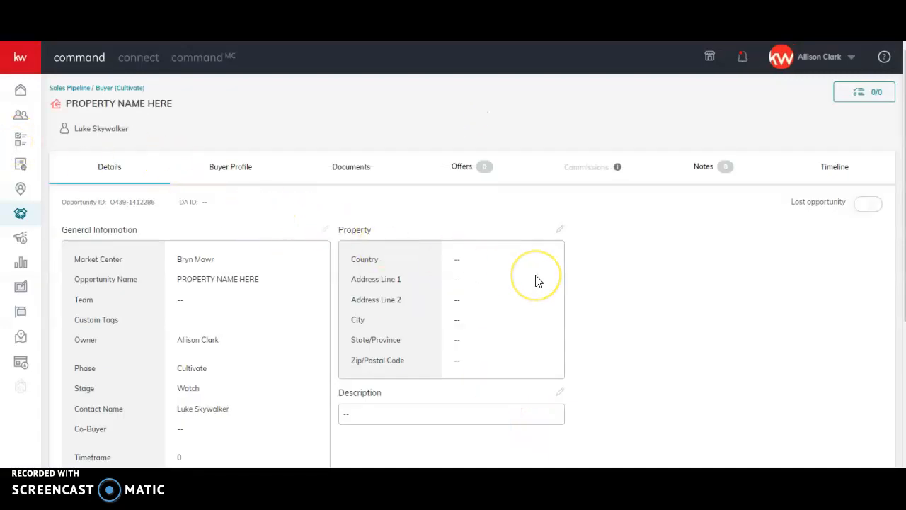
Fill in the opportunity's property information with United States of America and the suggested Bryn Mawr street address, and save it
click(560, 230)
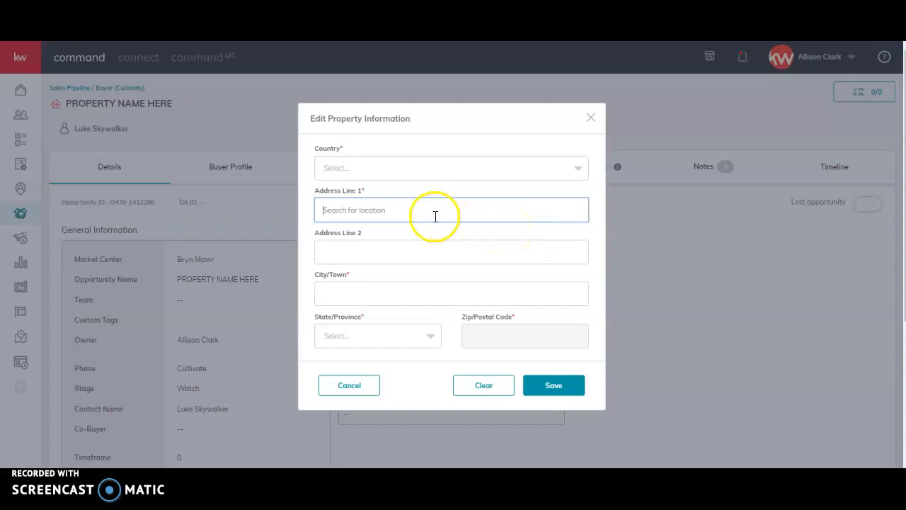
click(411, 174)
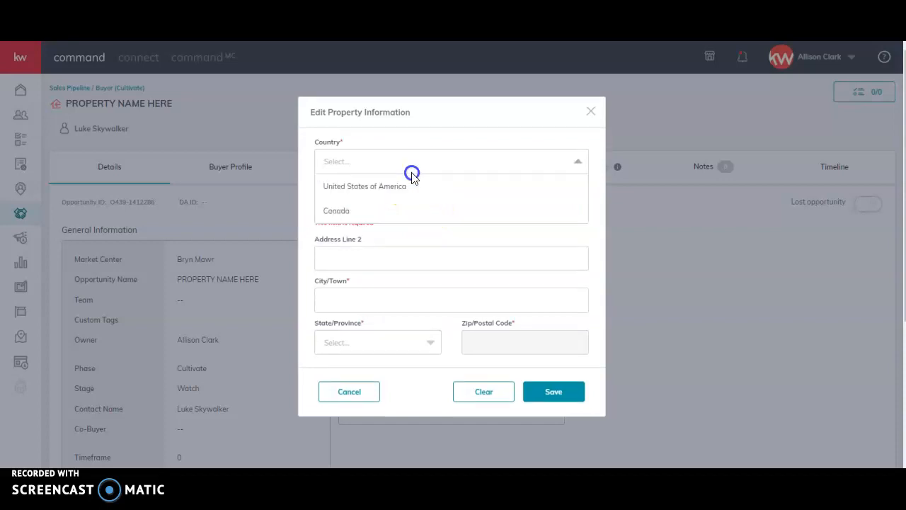
click(404, 186)
click(374, 201)
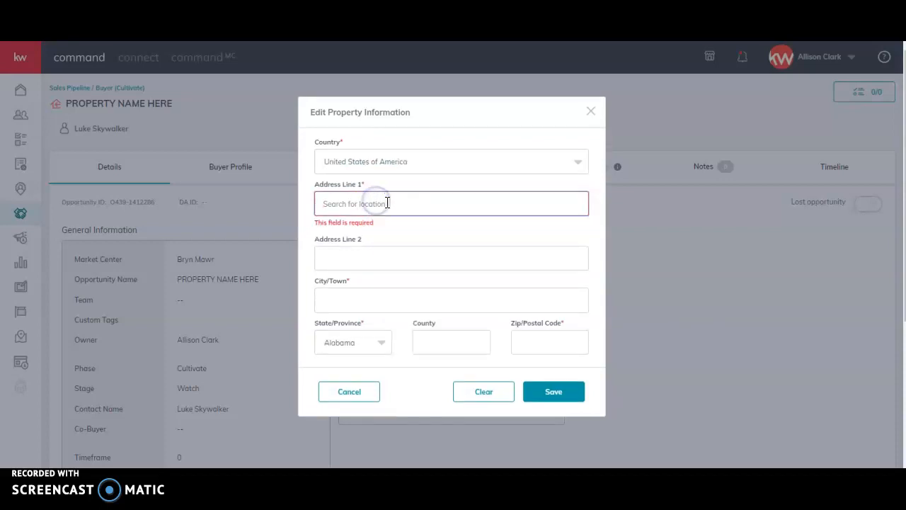
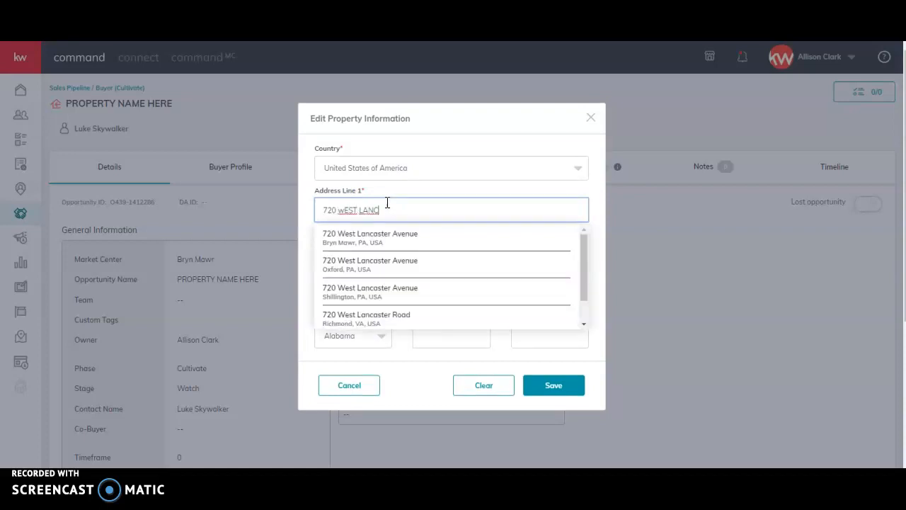
click(397, 239)
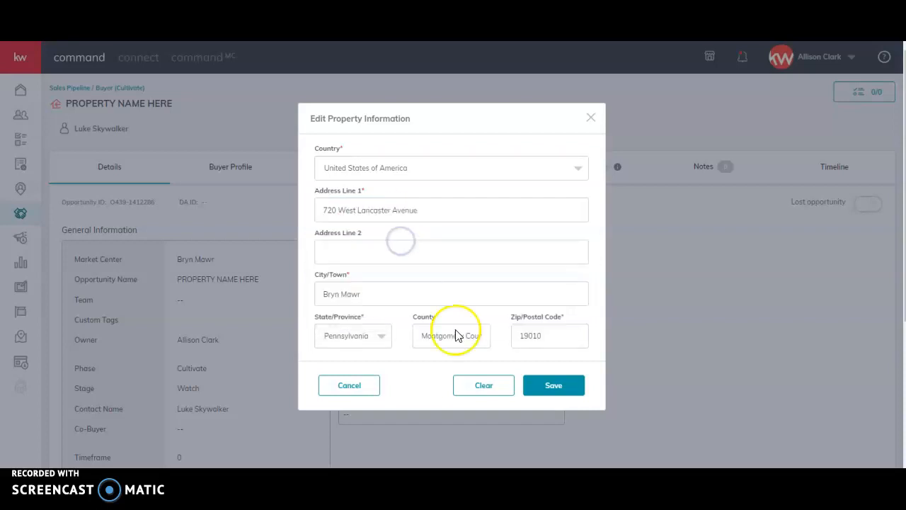
click(568, 388)
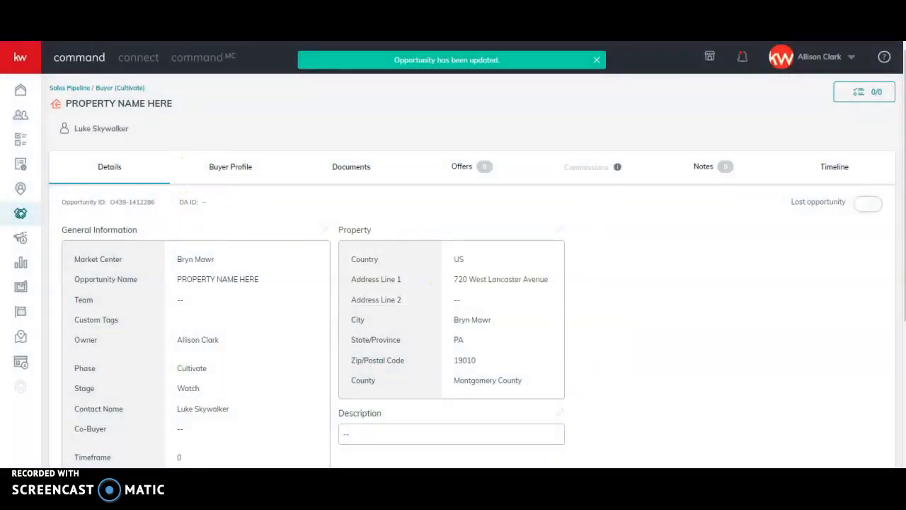
Set the opportunity's document checklist type to Referral (Buyer) and review the documents listed for Under Contract and Closed
click(354, 170)
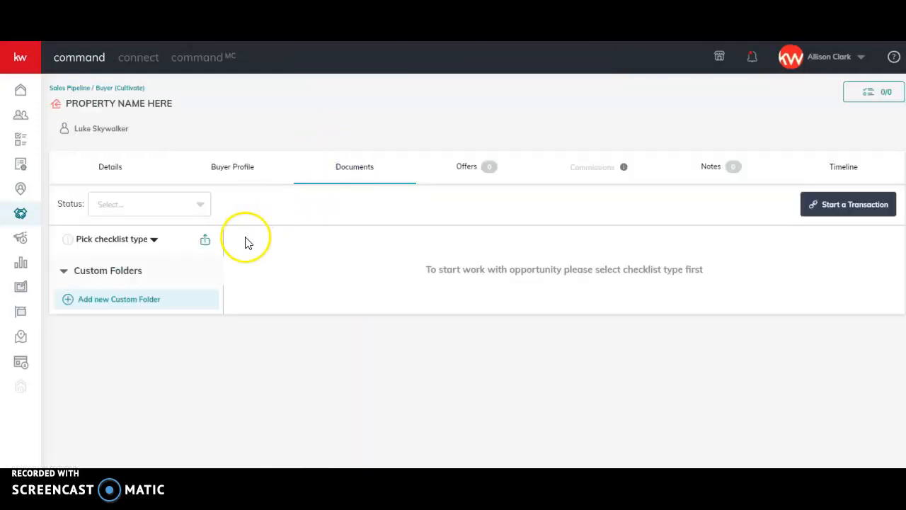
click(127, 242)
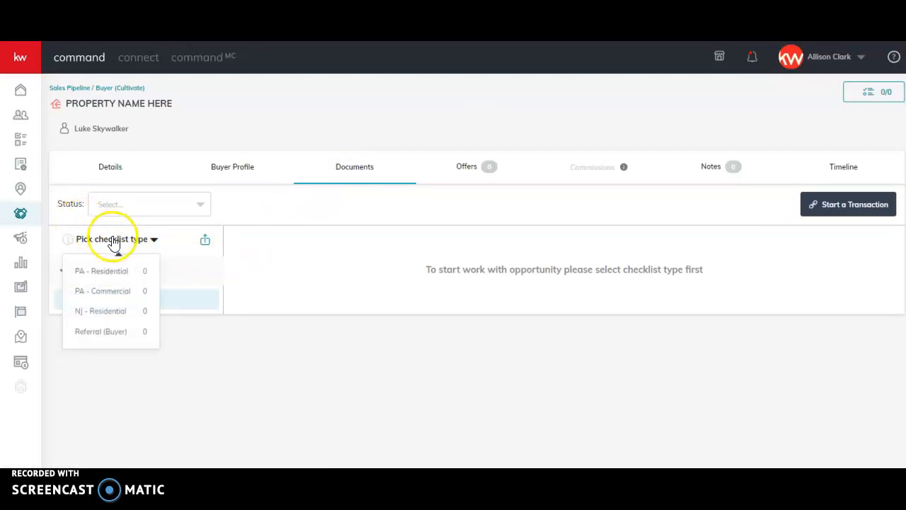
click(107, 332)
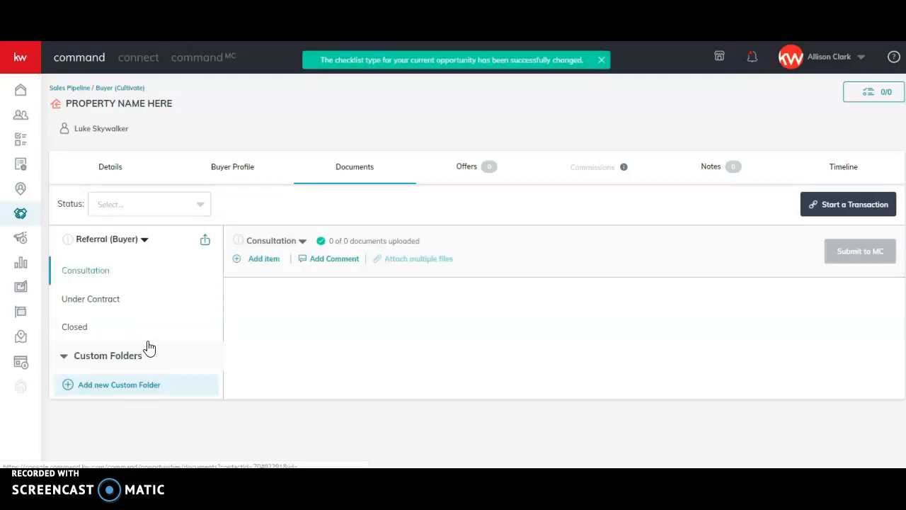
click(97, 300)
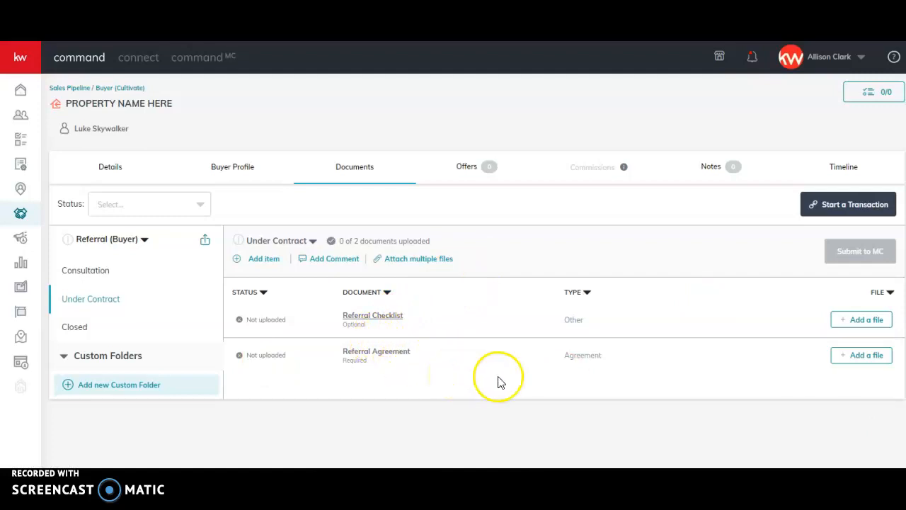
click(76, 328)
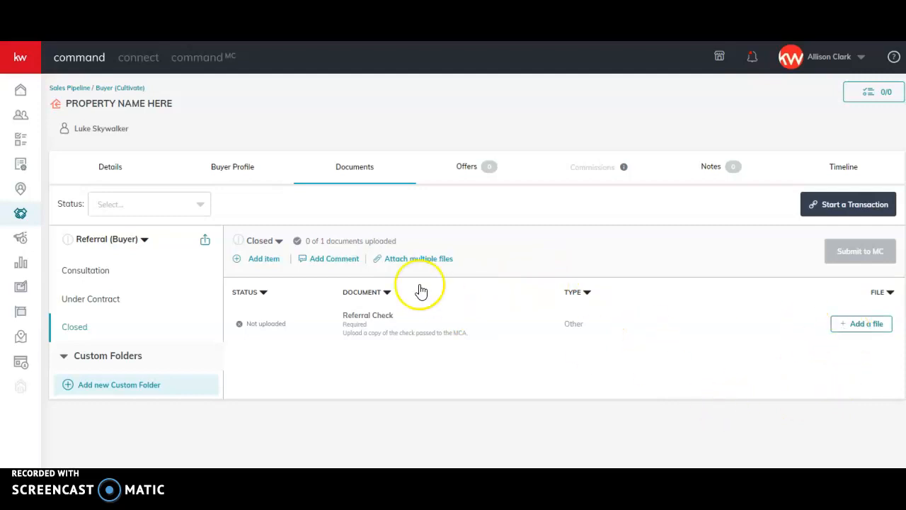
Create a new offer for the opportunity with the default version name Initial Offer
click(462, 168)
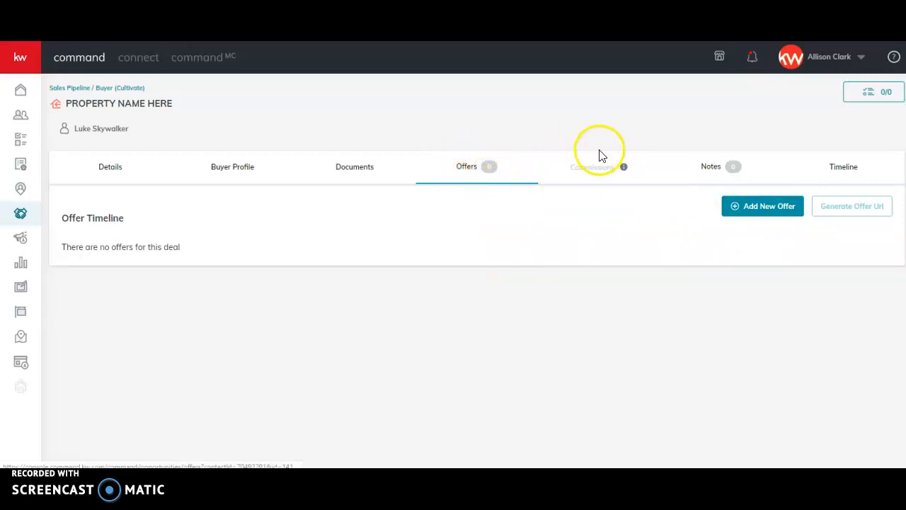
click(751, 213)
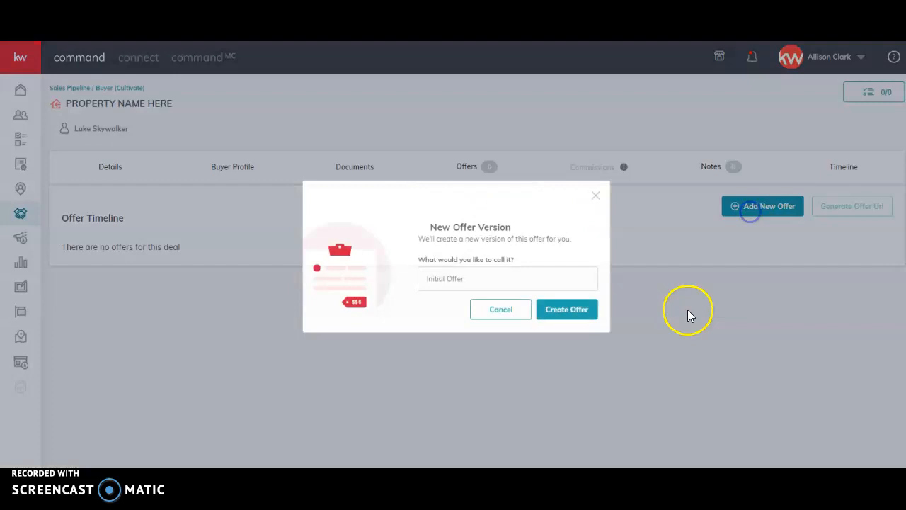
click(560, 309)
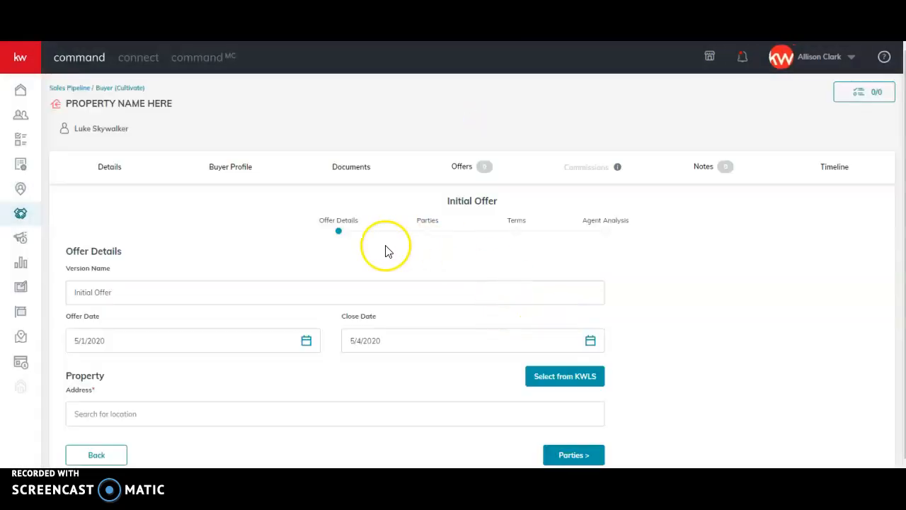
Fill in the offer's property address from the location suggestions and continue to the Parties stage
click(329, 417)
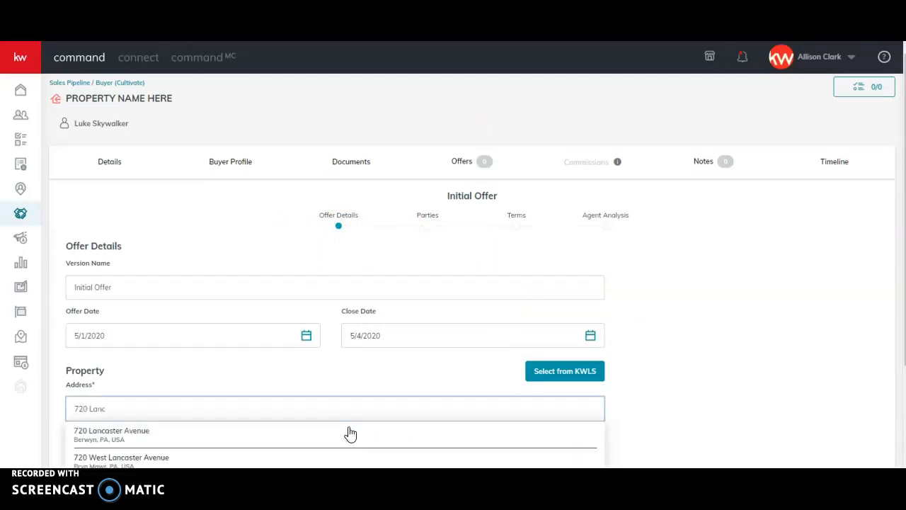
click(350, 432)
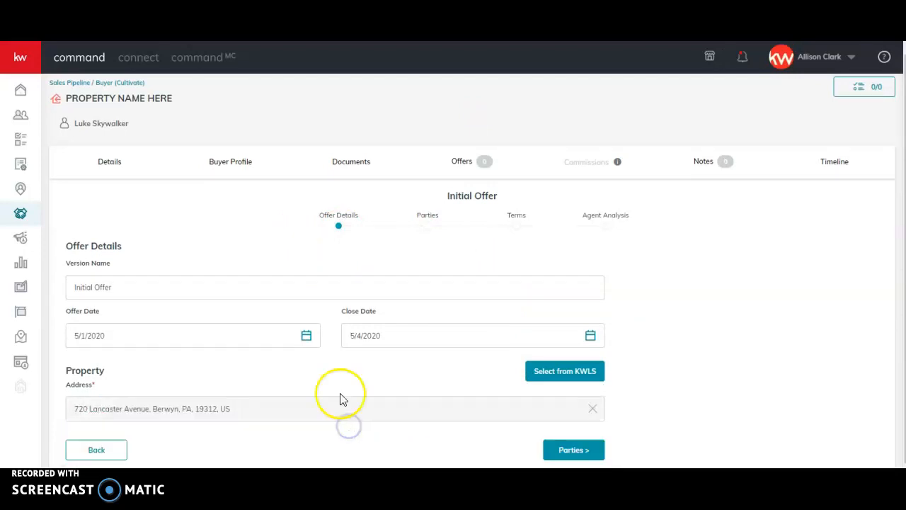
click(575, 451)
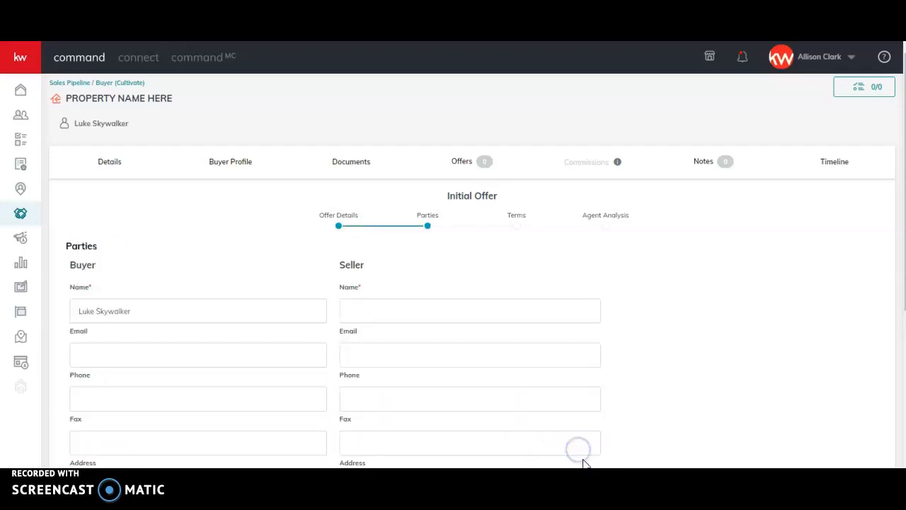
Enter Unknown as the seller's name in the offer's parties
click(409, 312)
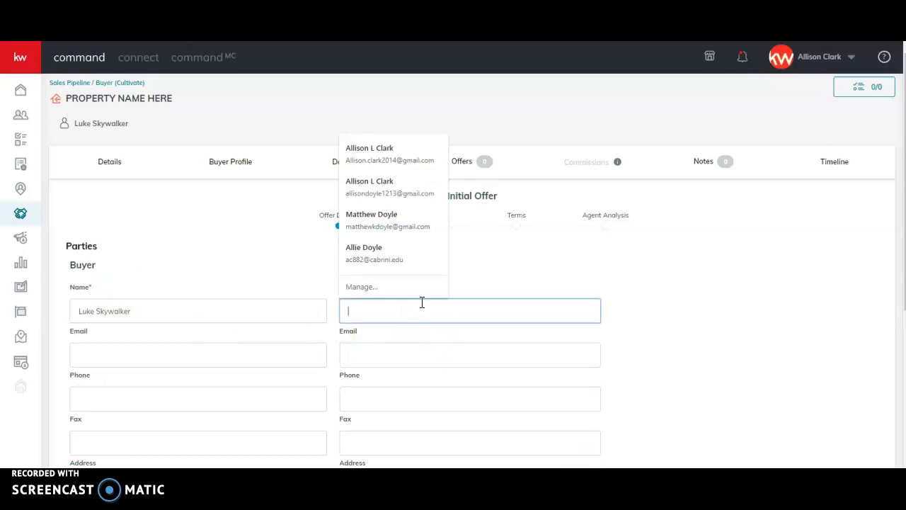
text(Un)
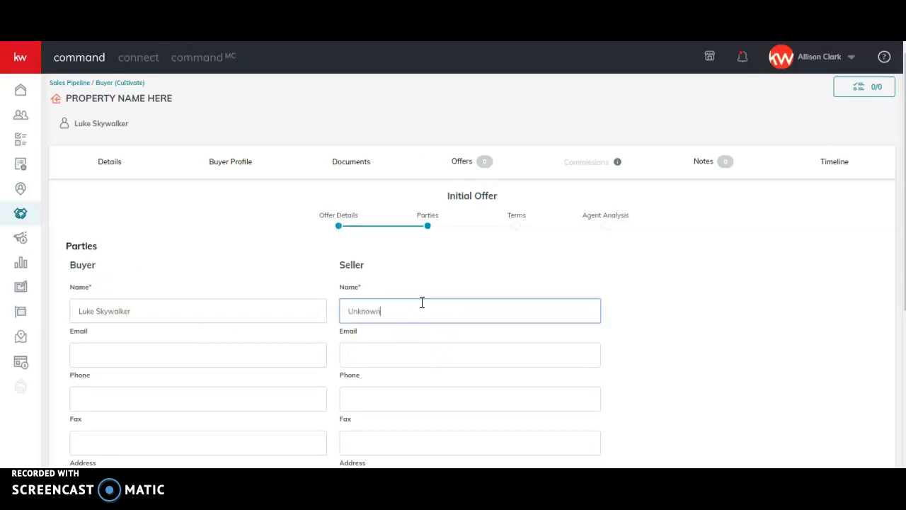
text(known)
click(806, 361)
Enter the name of the associate representing the seller and continue to the offer's Terms stage
scroll(733, 304, down, 3)
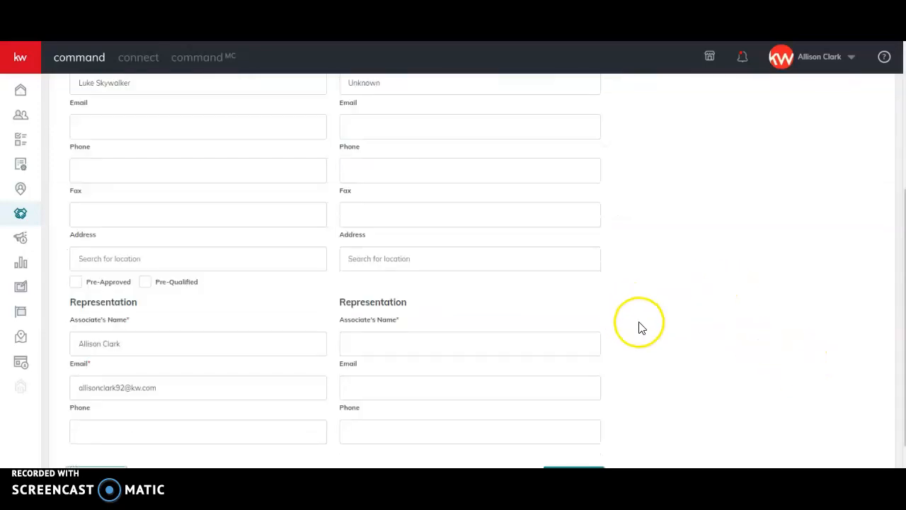
scroll(184, 248, up, 4)
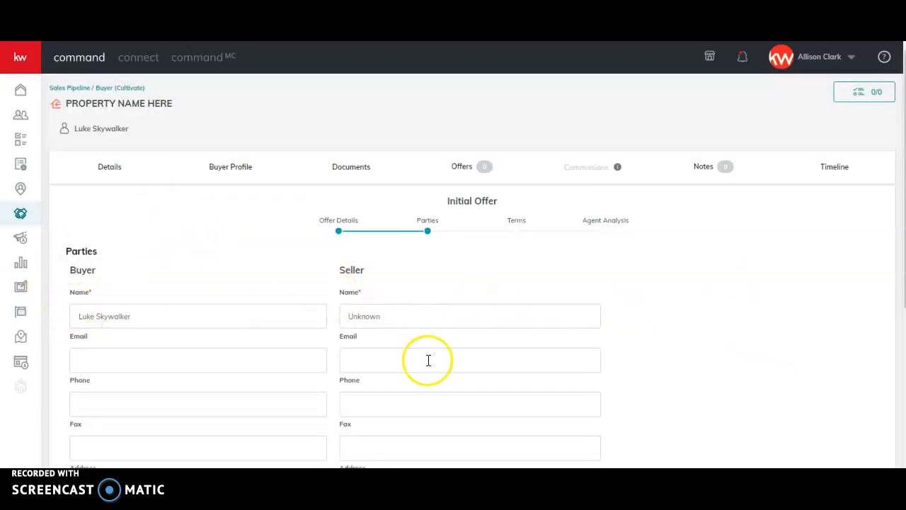
scroll(439, 333, down, 3)
scroll(454, 342, down, 2)
click(421, 312)
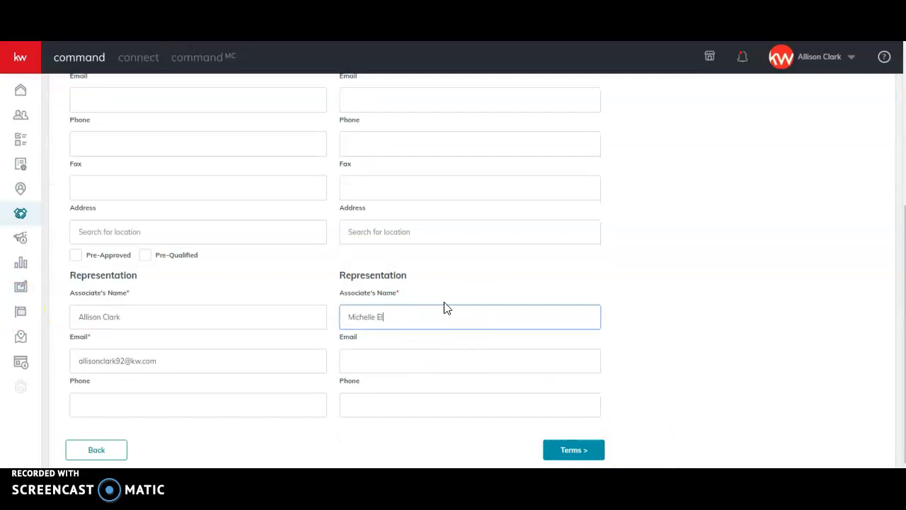
click(577, 451)
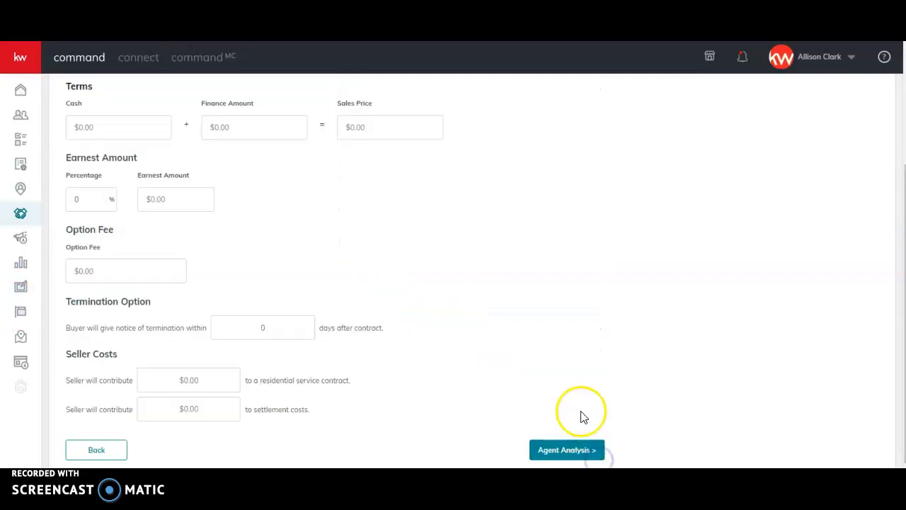
scroll(142, 176, up, 2)
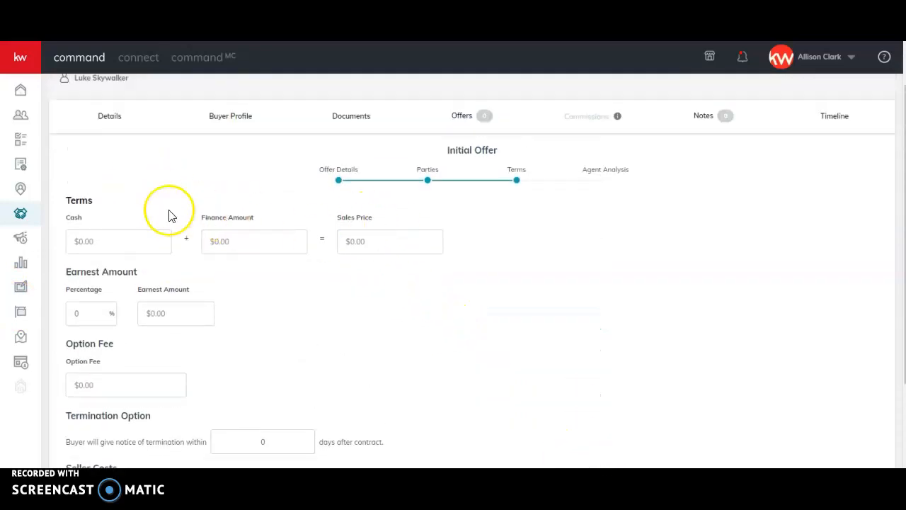
Set the offer's terms to $5,000 cash and a $100,000 finance amount
scroll(356, 305, down, 2)
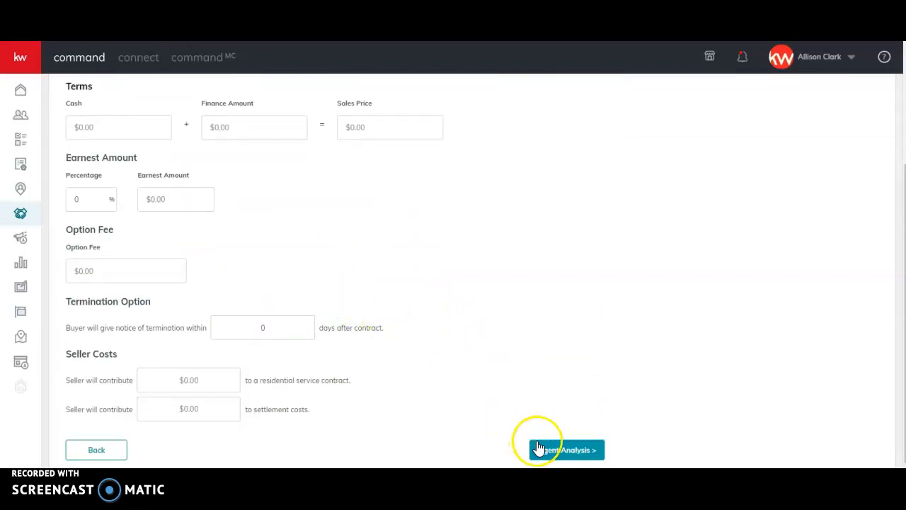
click(538, 460)
click(362, 122)
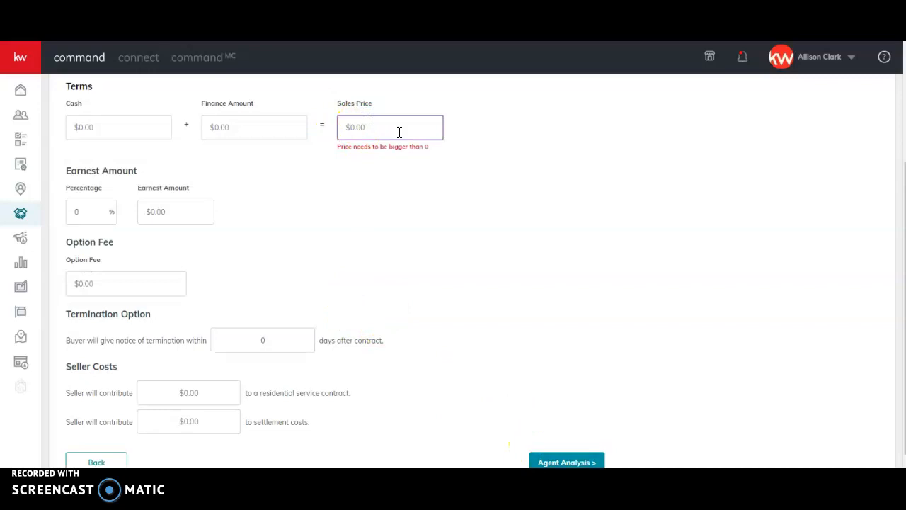
click(115, 116)
text(5)
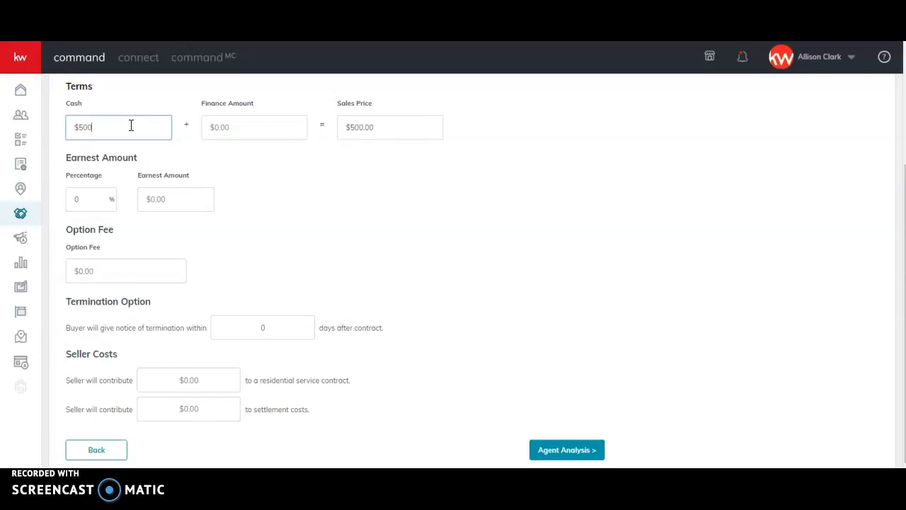
key(Tab)
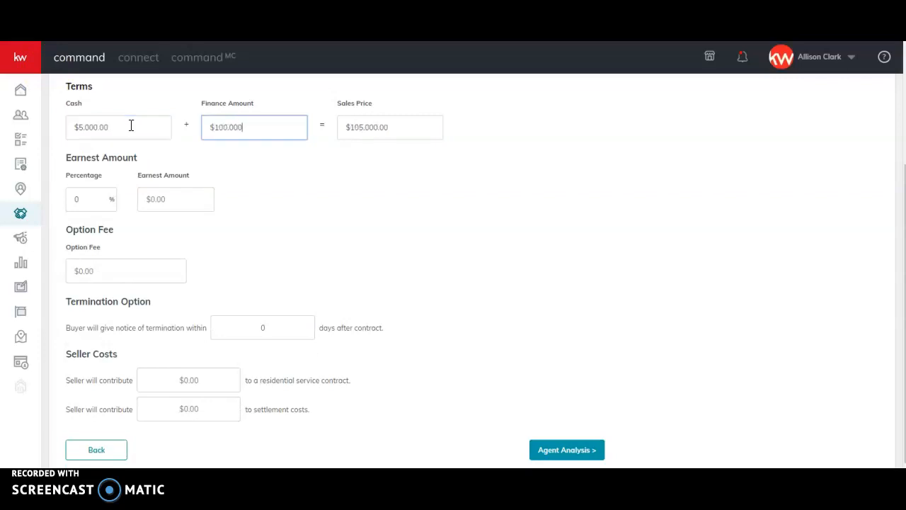
click(372, 268)
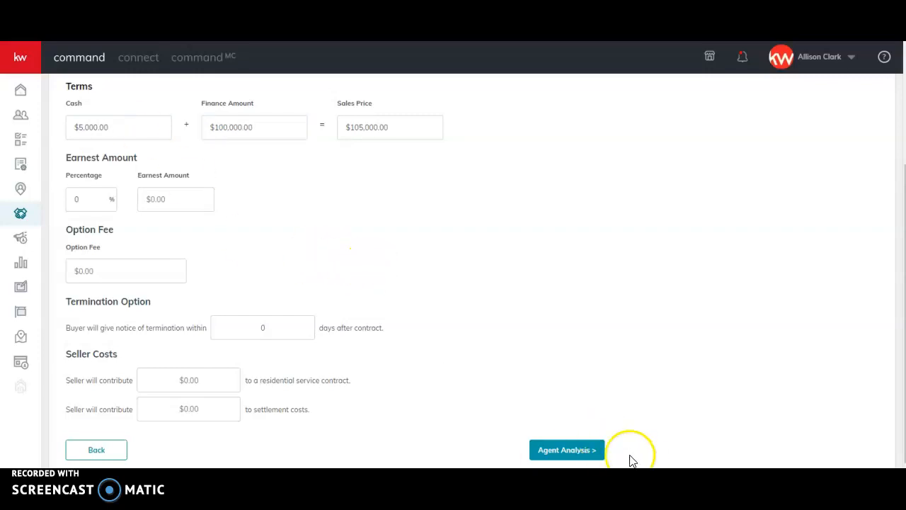
Continue to the Agent Analysis stage, submit the offer with the analysis left blank, and accept it
click(577, 451)
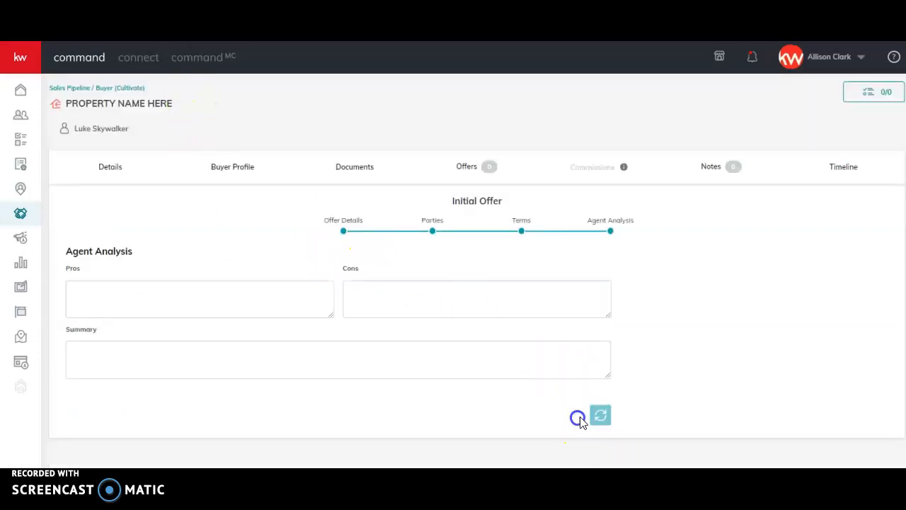
click(577, 418)
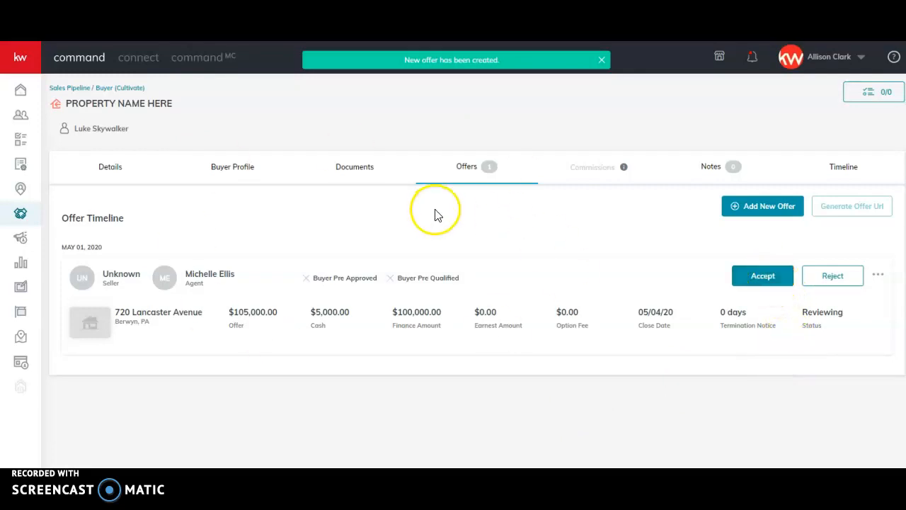
click(766, 273)
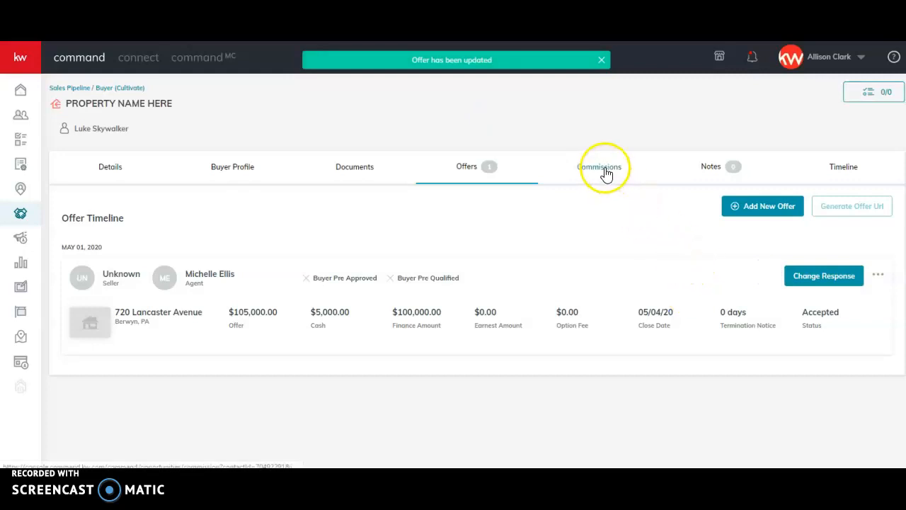
Review the opportunity's commission breakdown and set its contract date to 05/01/2020
click(600, 167)
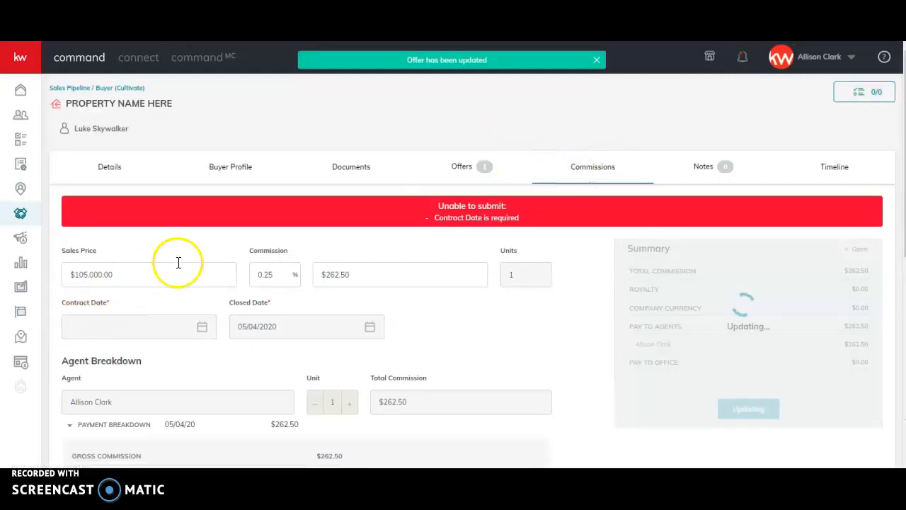
scroll(178, 269, down, 1)
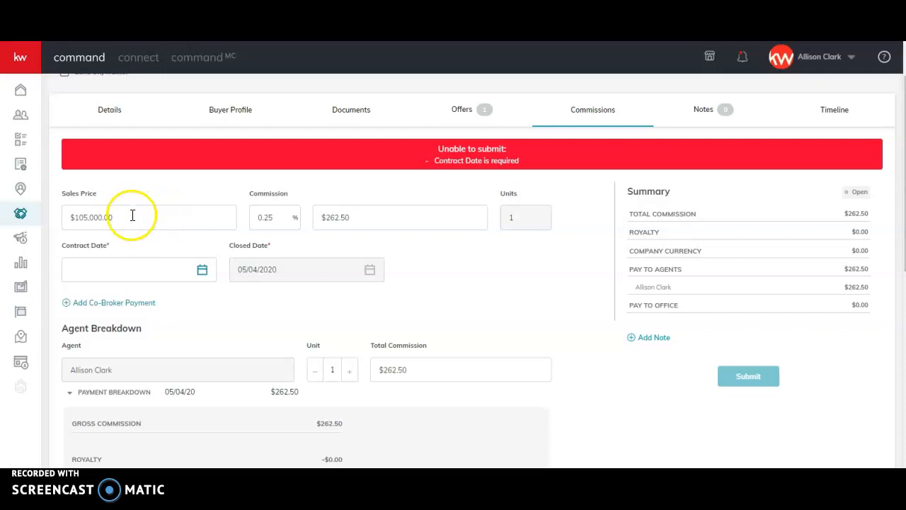
scroll(233, 297, down, 3)
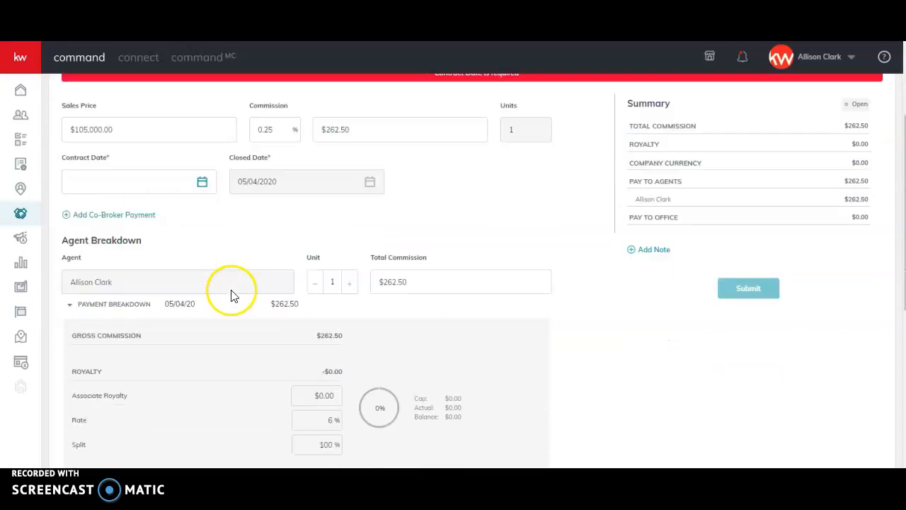
scroll(233, 296, down, 3)
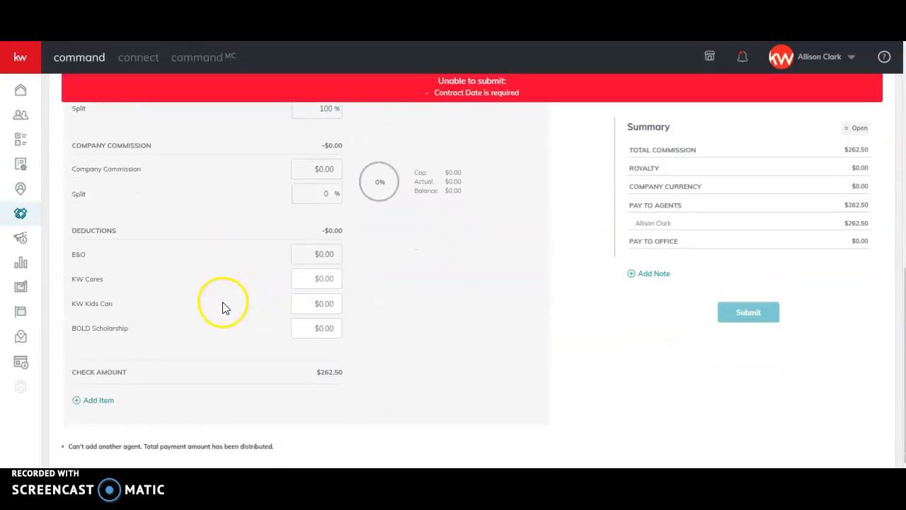
scroll(222, 308, up, 4)
scroll(224, 303, up, 2)
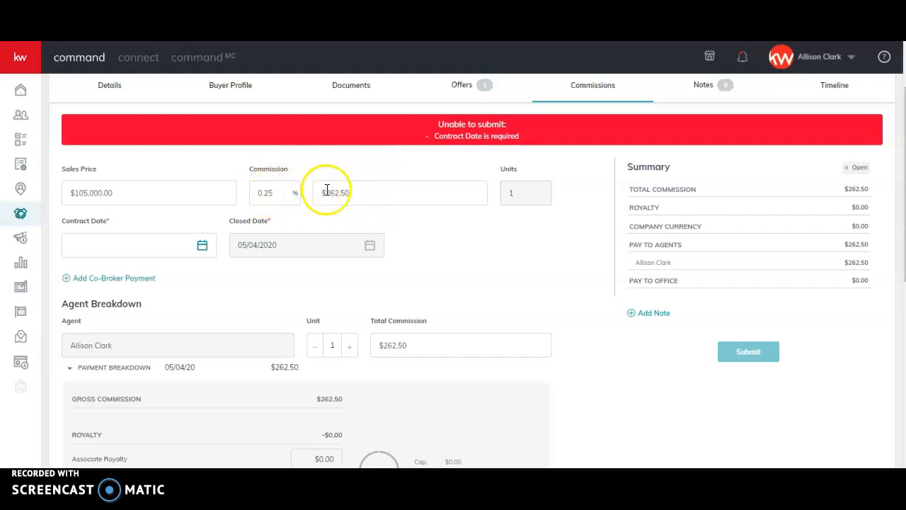
click(202, 247)
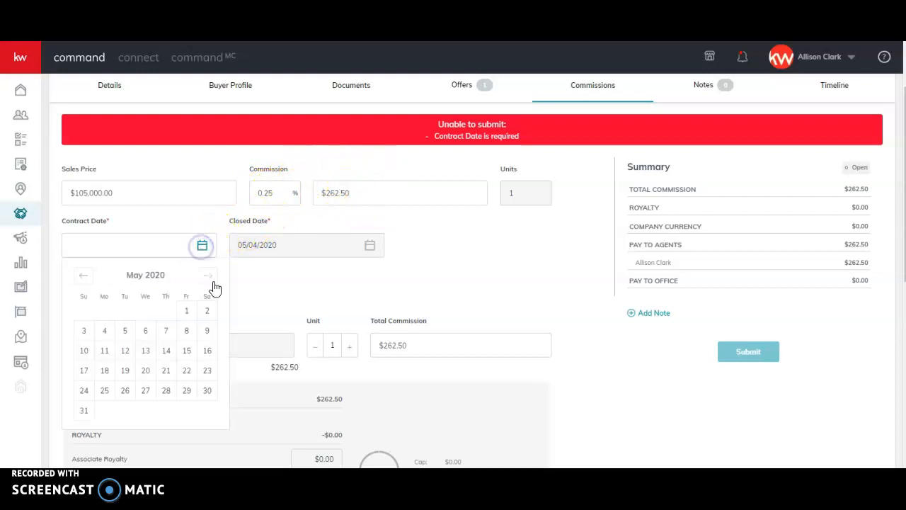
click(186, 310)
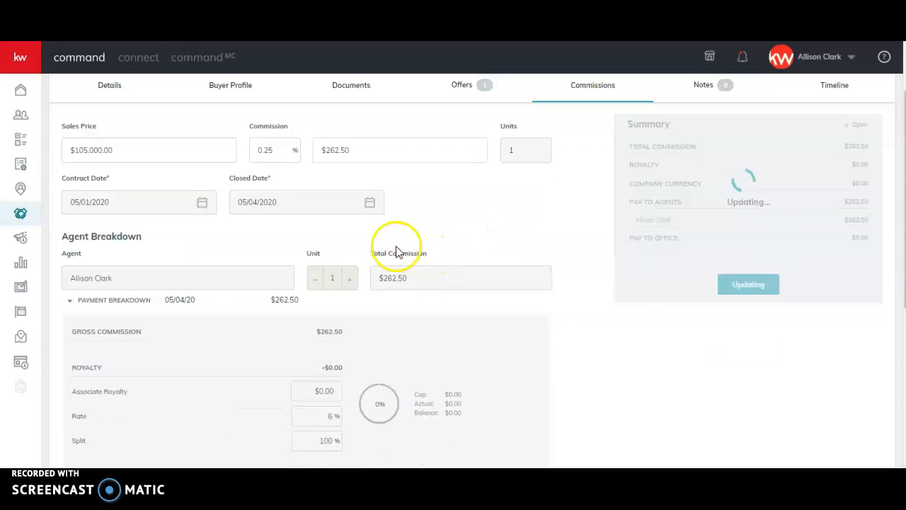
Add the note "Referral deal." to the commission summary
scroll(454, 244, down, 2)
scroll(445, 252, down, 4)
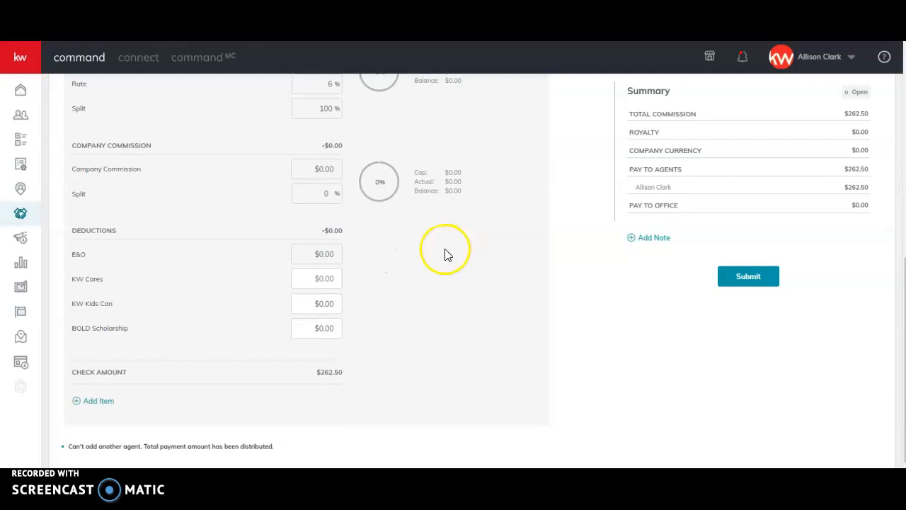
scroll(708, 290, up, 2)
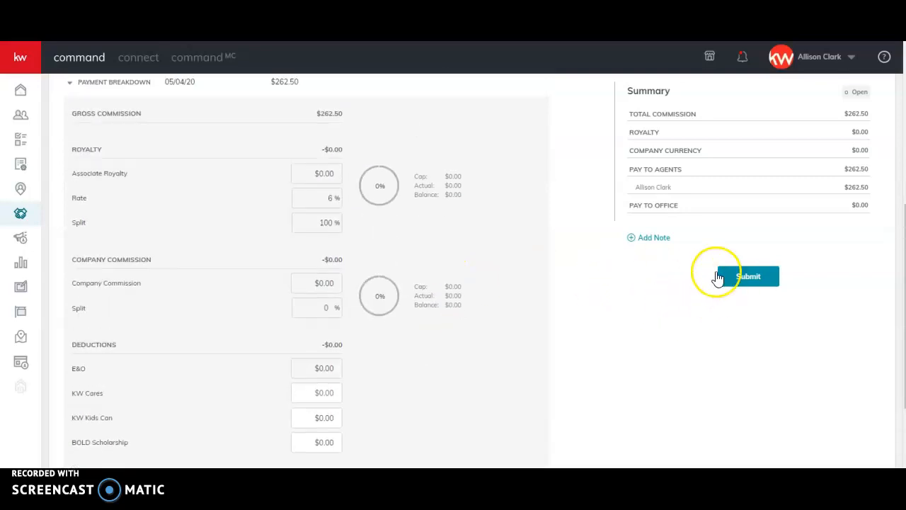
click(647, 237)
click(572, 255)
text(Referral deal.)
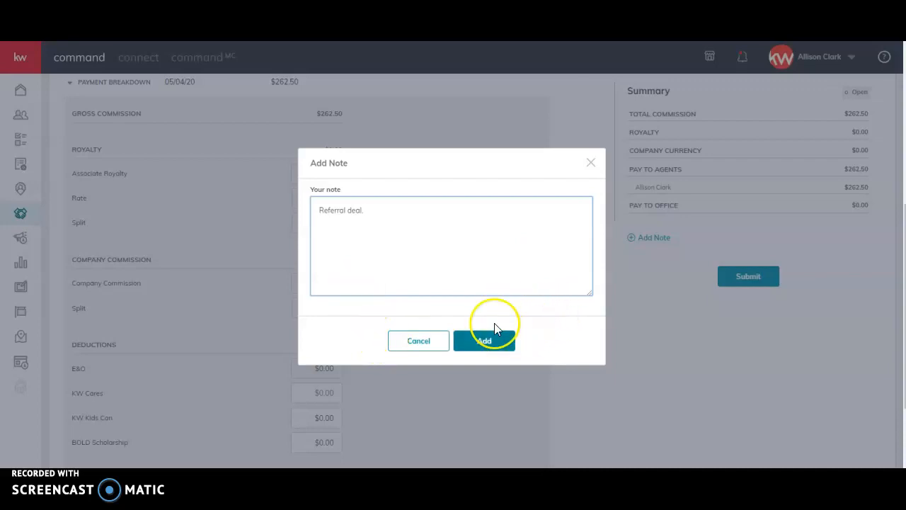
click(472, 343)
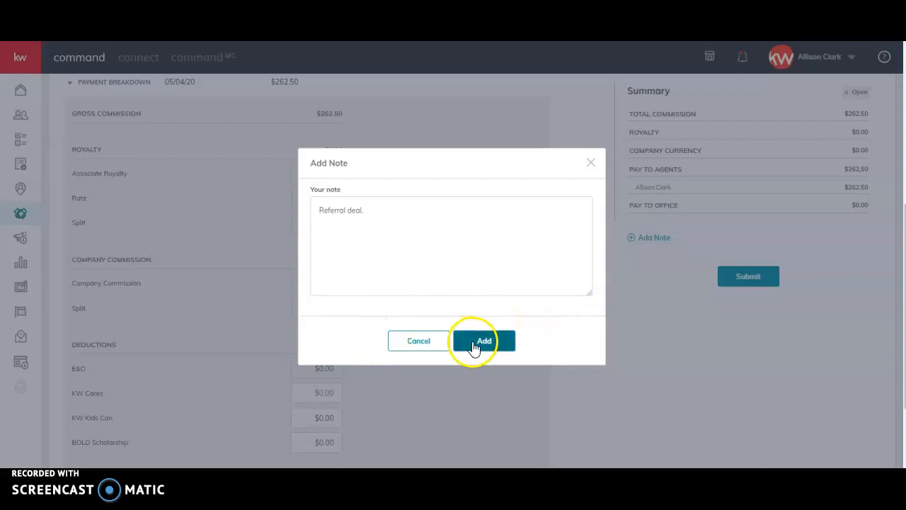
Submit the commission for review, declining the KW Cares donation with "No, not this time"
scroll(361, 141, up, 3)
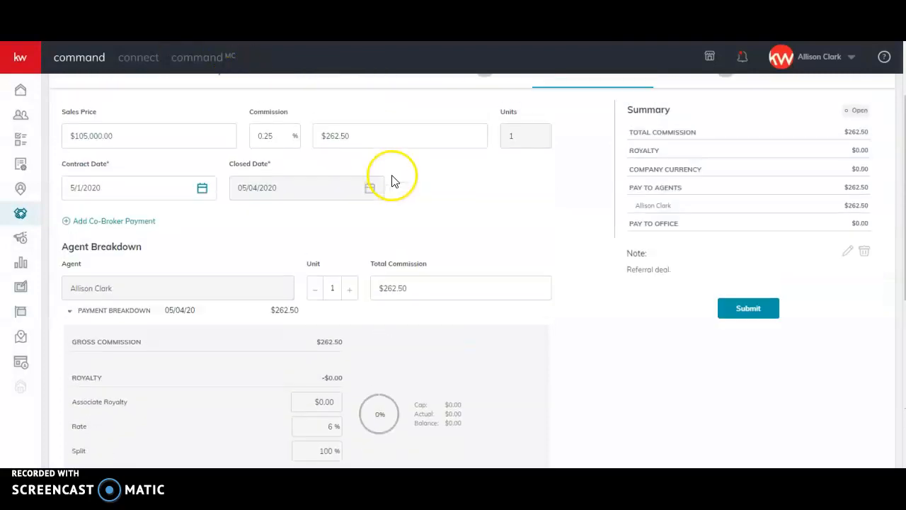
scroll(425, 187, up, 1)
click(757, 404)
click(308, 291)
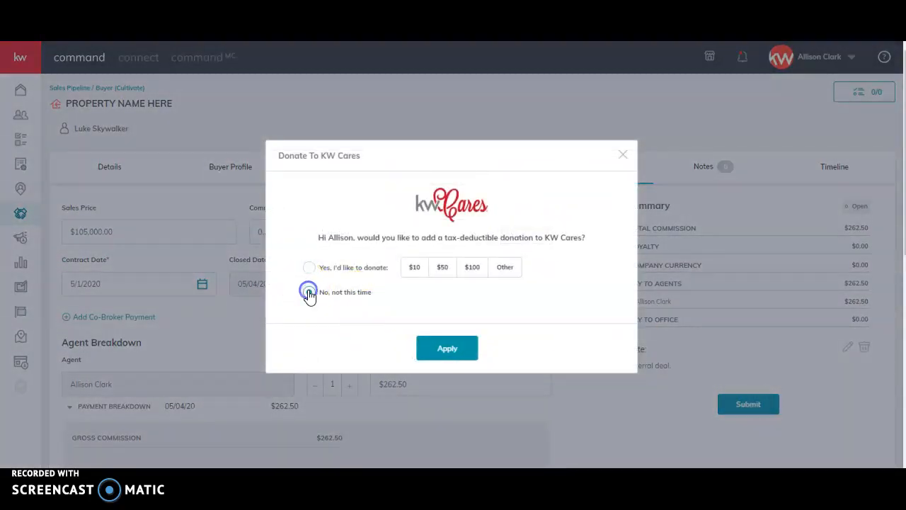
click(470, 354)
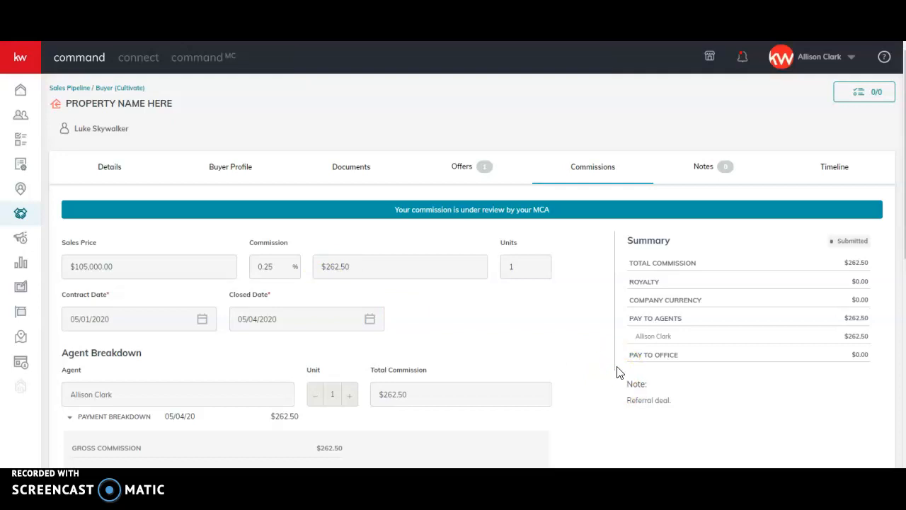
Open the Under Contract folder of the Referral (Buyer) checklist in the opportunity's documents
scroll(566, 344, down, 5)
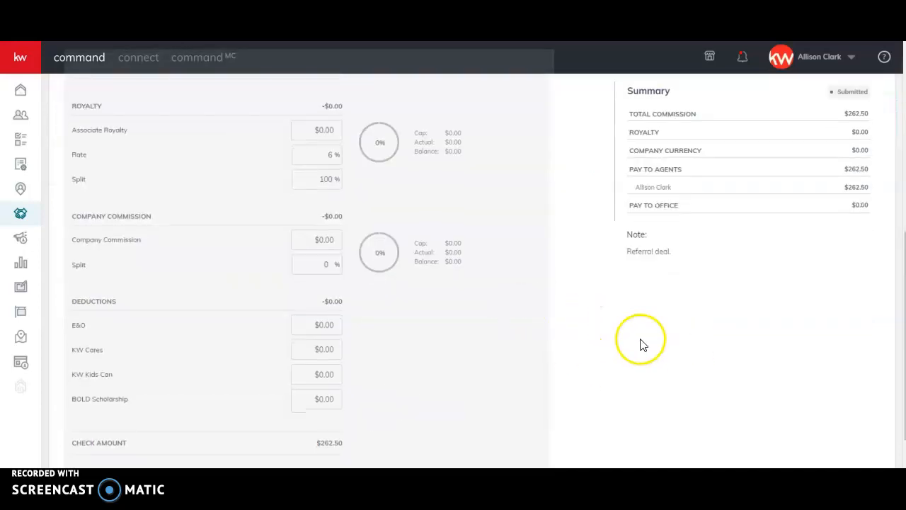
scroll(743, 426, up, 5)
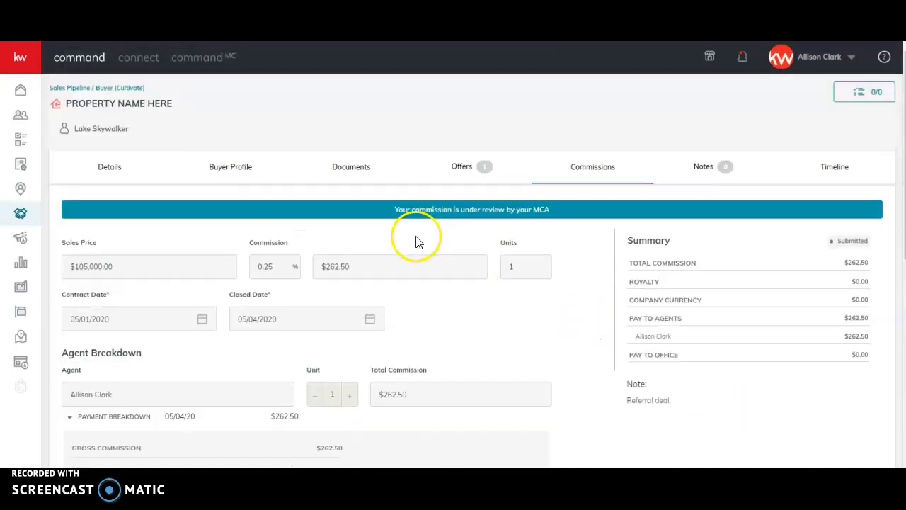
click(339, 176)
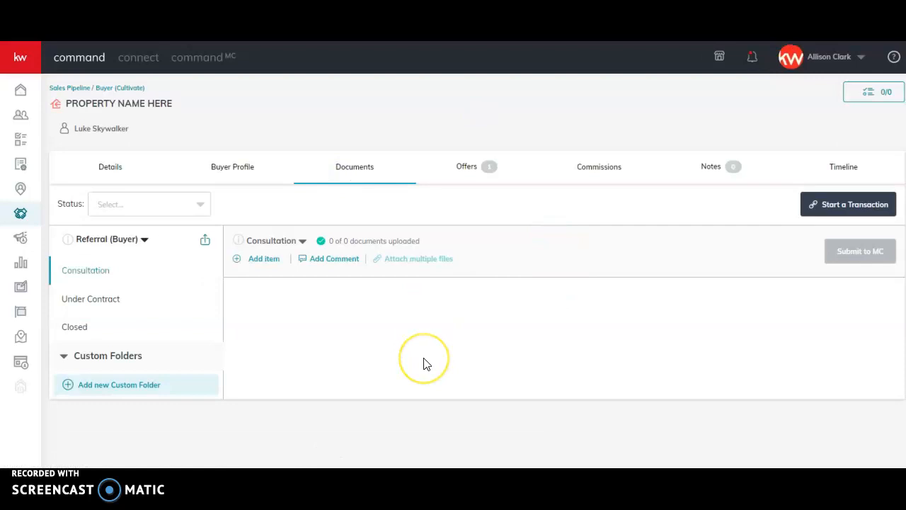
click(98, 300)
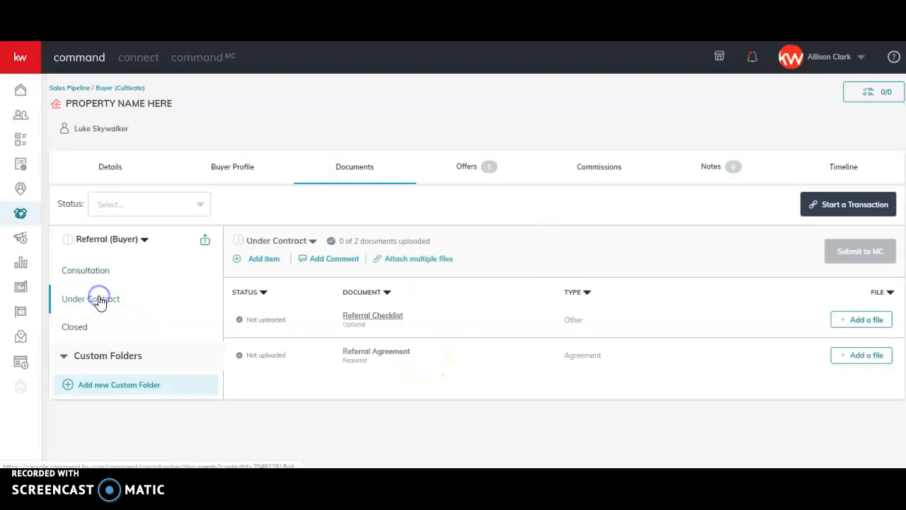